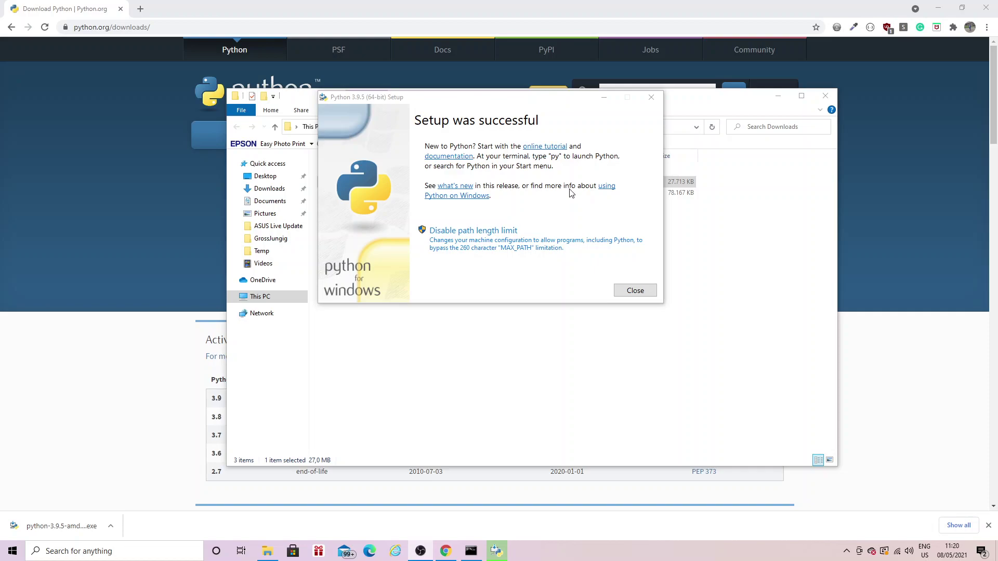
Close the Python 3.9.5 'Setup was successful' dialog
click(636, 291)
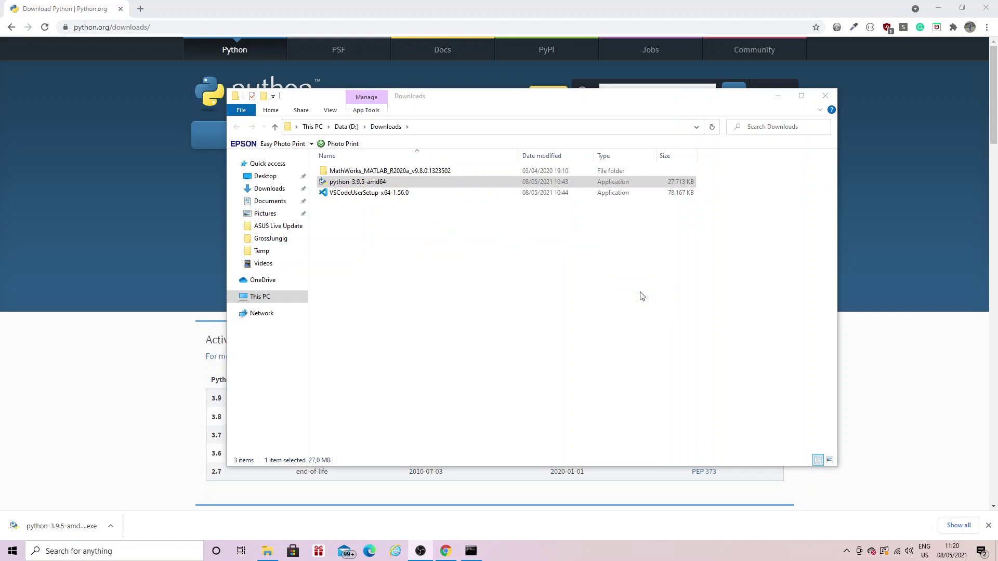
Close the old Command Prompt window and bring up Run with cmd
click(471, 552)
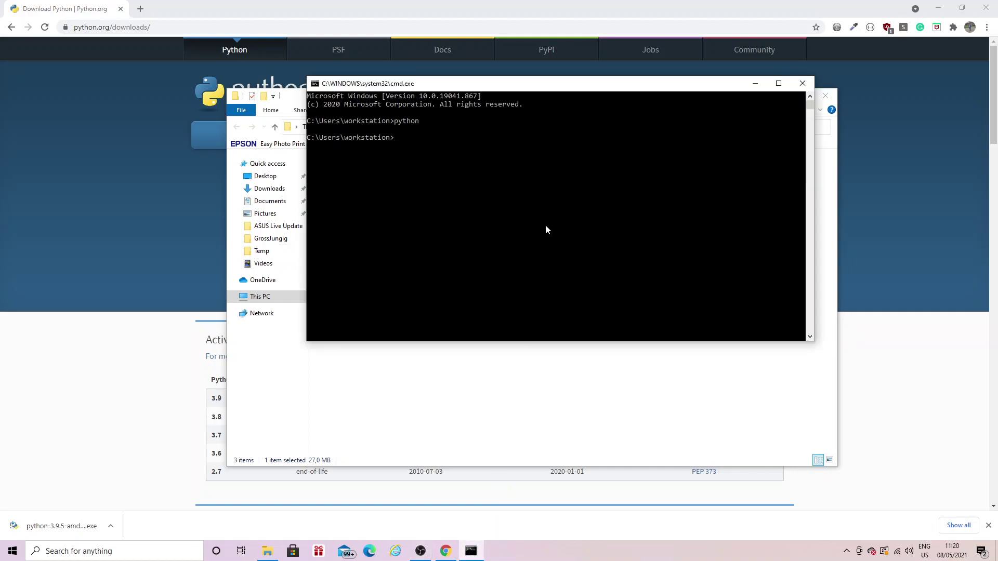
click(802, 84)
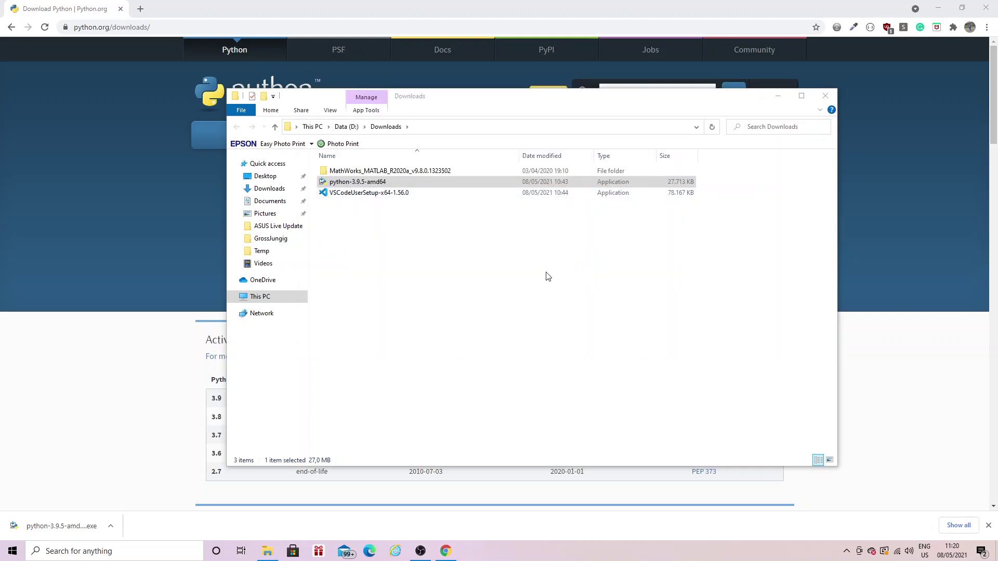
key(super+r)
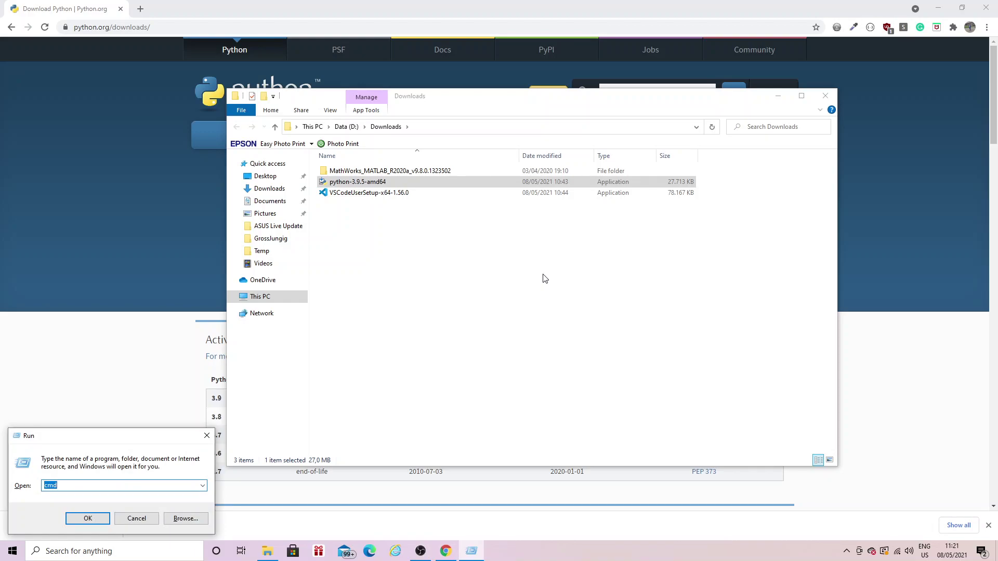
Launch a new Command Prompt and run python to show the 3.9.5 banner
key(Return)
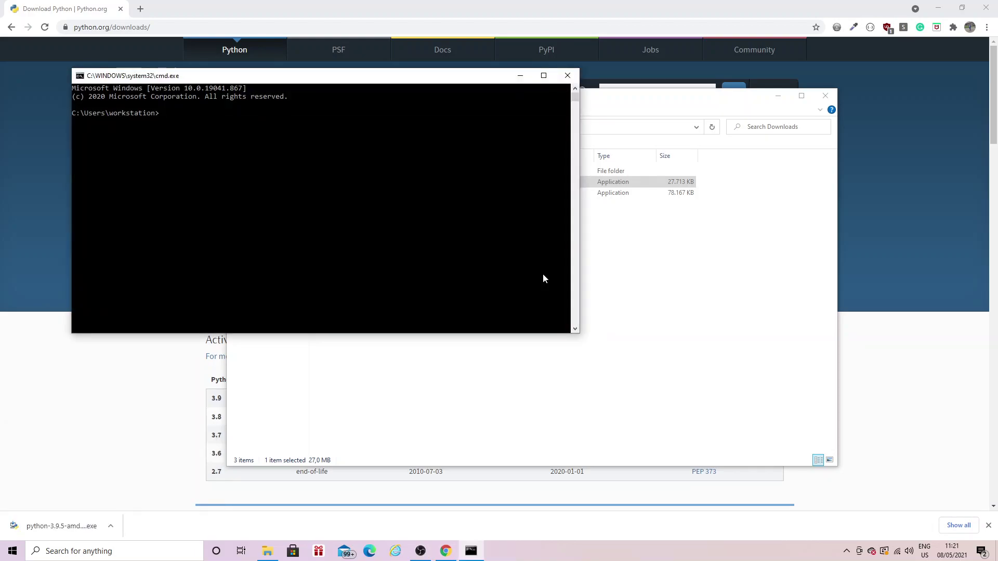
drag(364, 75, 589, 116)
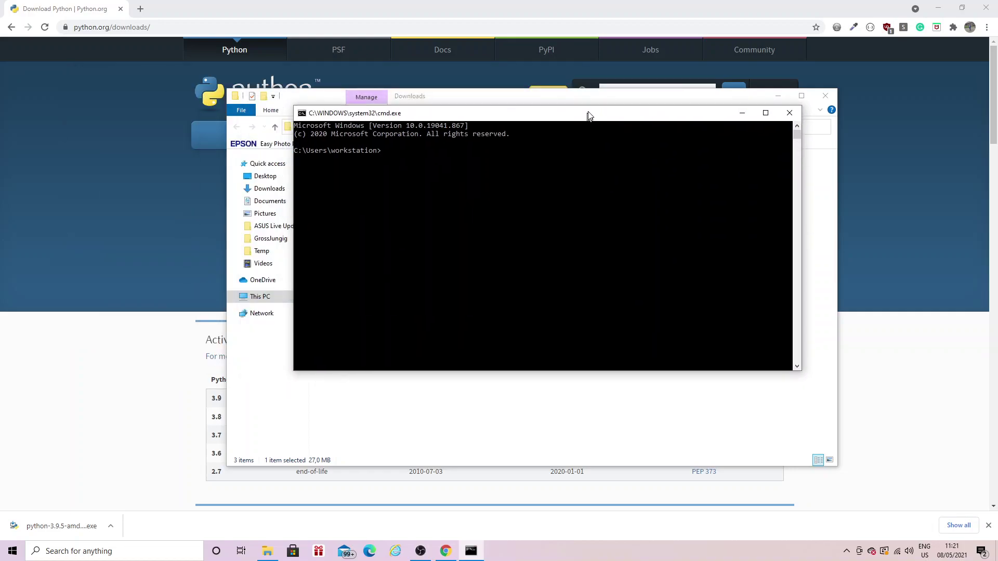
text(python)
key(Return)
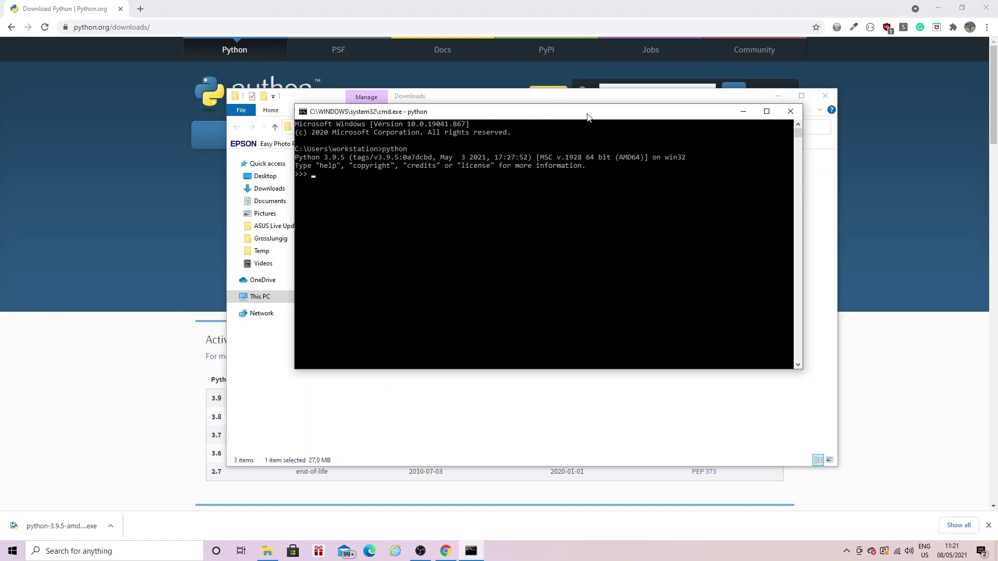